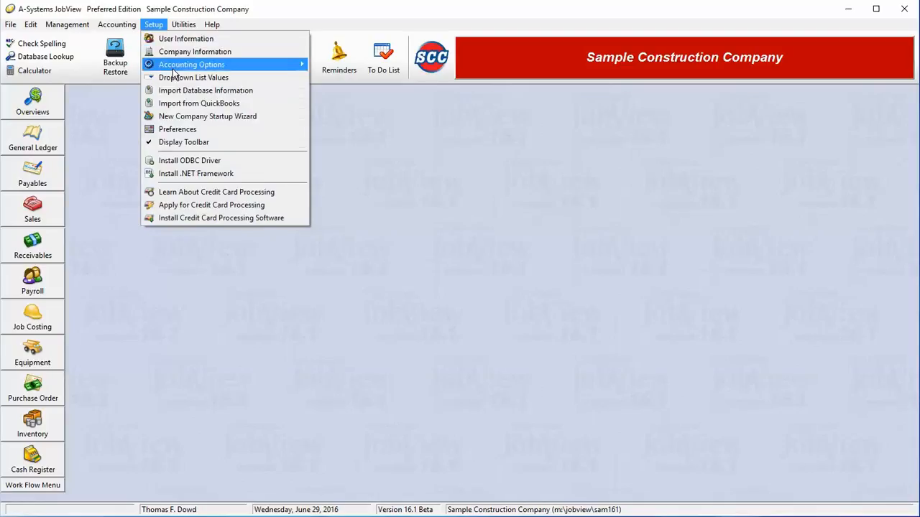
Step: Open the payroll standard deductions setup and start adding a new standard deduction
{"action": "mouse_move", "coordinate": [184, 66]}
{"action": "mouse_move", "coordinate": [356, 131]}
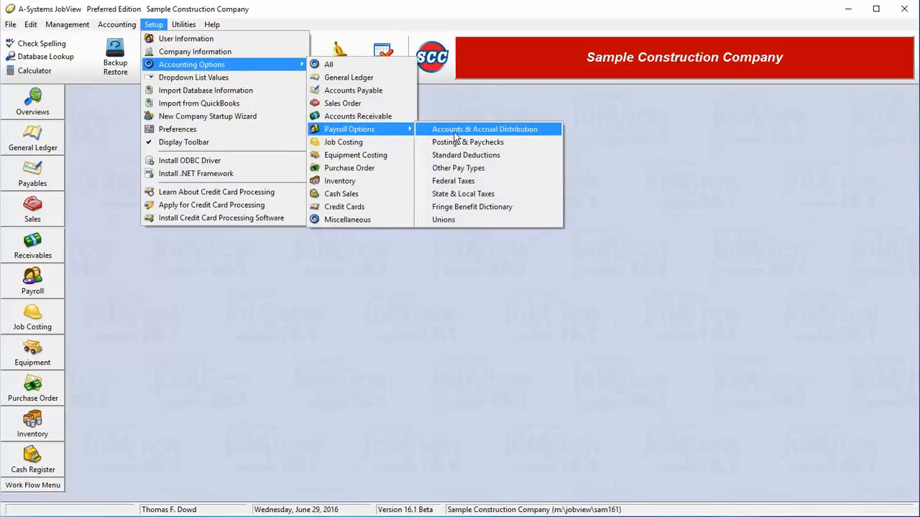
{"action": "left_click", "coordinate": [523, 159]}
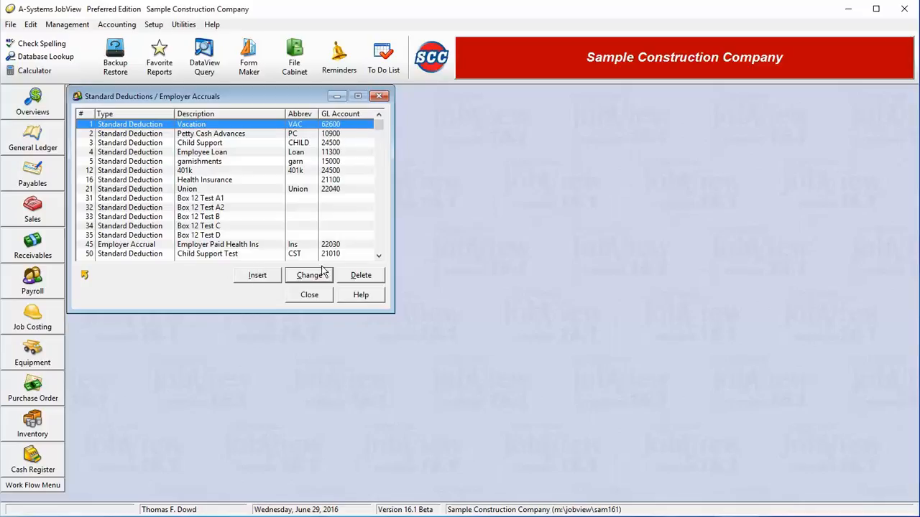
{"action": "left_click", "coordinate": [266, 279]}
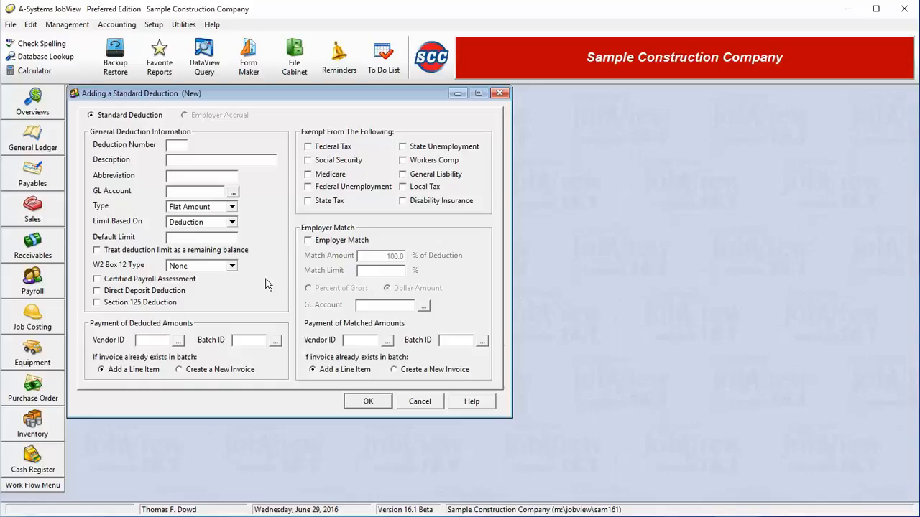
Step: Enter 33 as the deduction number and Group Medical Insurance as the description
{"action": "type", "text": "33"}
{"action": "type", "text": "Group Medi"}
{"action": "type", "text": "cal Insura"}
{"action": "type", "text": "nce"}
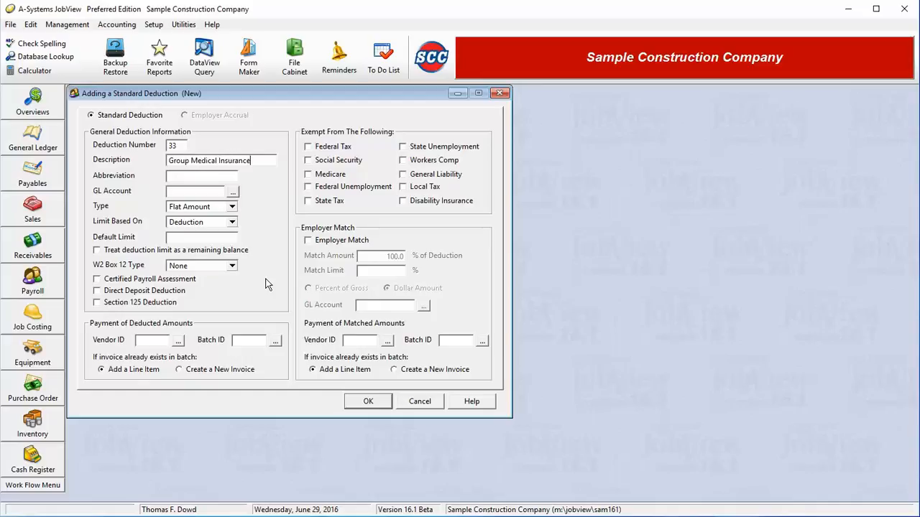
{"action": "key", "text": "Tab"}
Step: Set the abbreviation of the Group Medical Insurance deduction to GRPMD
{"action": "type", "text": "Gr"}
{"action": "key", "text": "BackSpace"}
{"action": "type", "text": "RP ME"}
{"action": "key", "text": "BackSpace"}
{"action": "key", "text": "BackSpace"}
{"action": "key", "text": "BackSpace"}
{"action": "type", "text": "MD"}
{"action": "key", "text": "Tab"}
Step: Look up the general ledger accounts and assign account 20700 to the deduction
{"action": "left_click", "coordinate": [232, 192]}
{"action": "scroll", "coordinate": [242, 357], "scroll_direction": "down", "scroll_amount": 15}
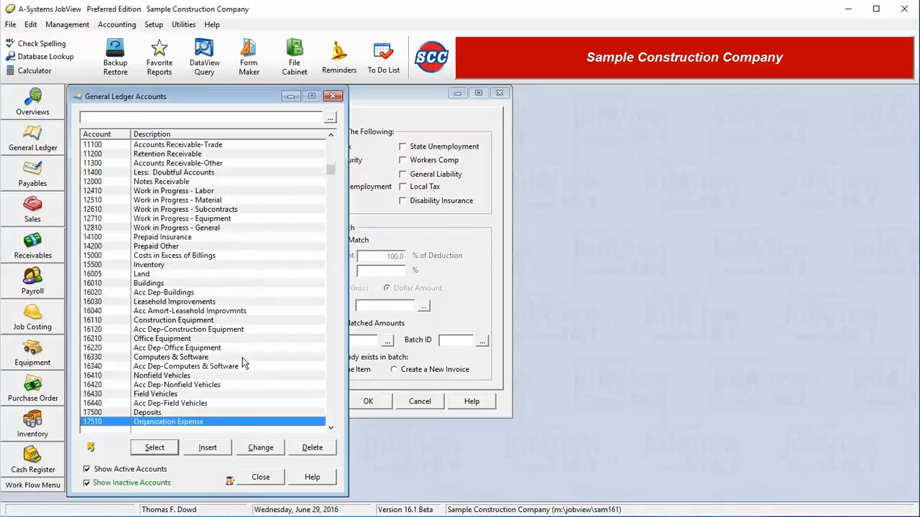
{"action": "scroll", "coordinate": [232, 193], "scroll_direction": "up", "scroll_amount": 12}
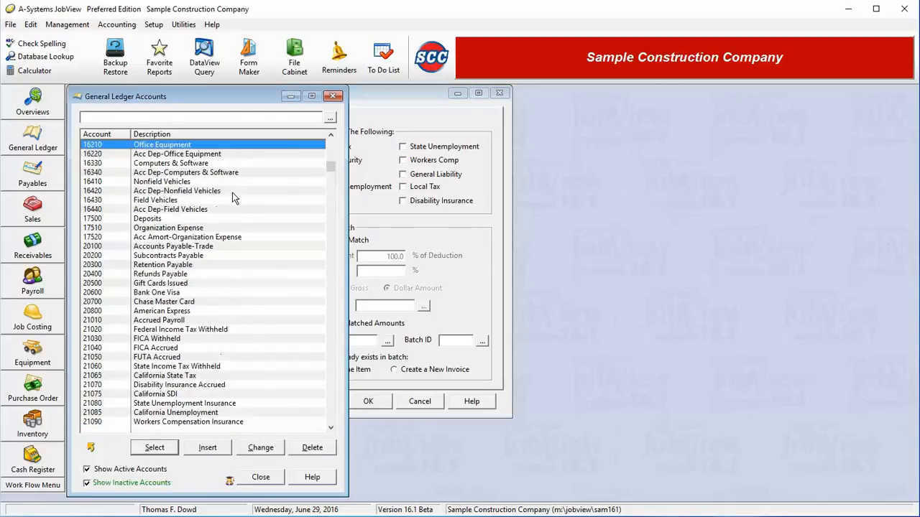
{"action": "double_click", "coordinate": [206, 335]}
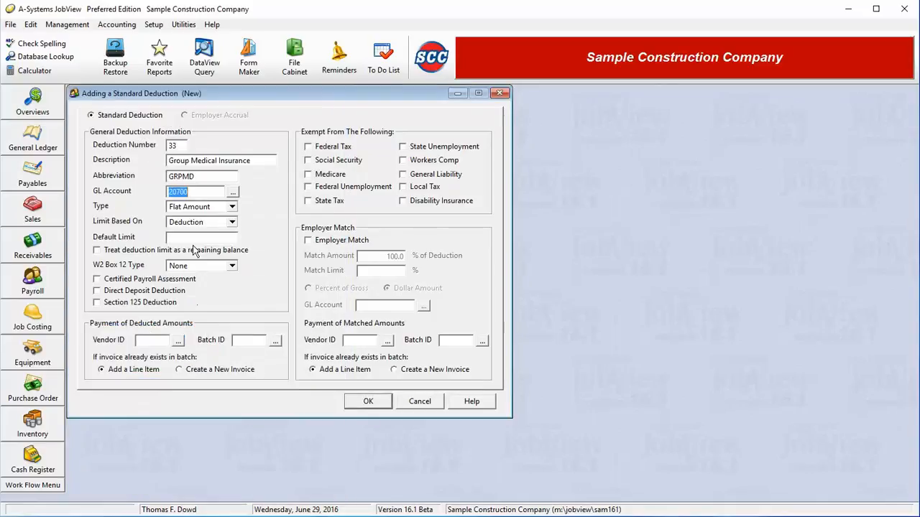
Step: Go through the deduction types Percent of Gross, Percent of Net and Amount per Hour, then choose Flat Amount
{"action": "left_click", "coordinate": [232, 207]}
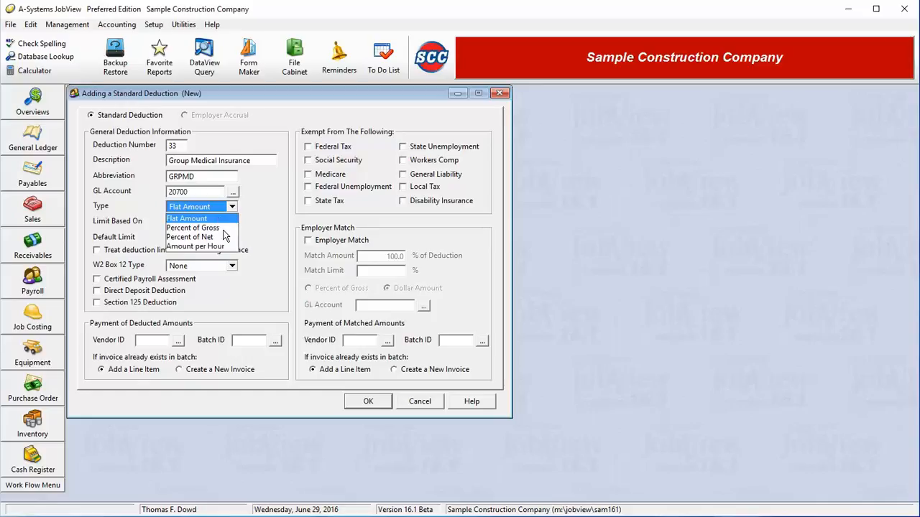
{"action": "key", "text": "Down"}
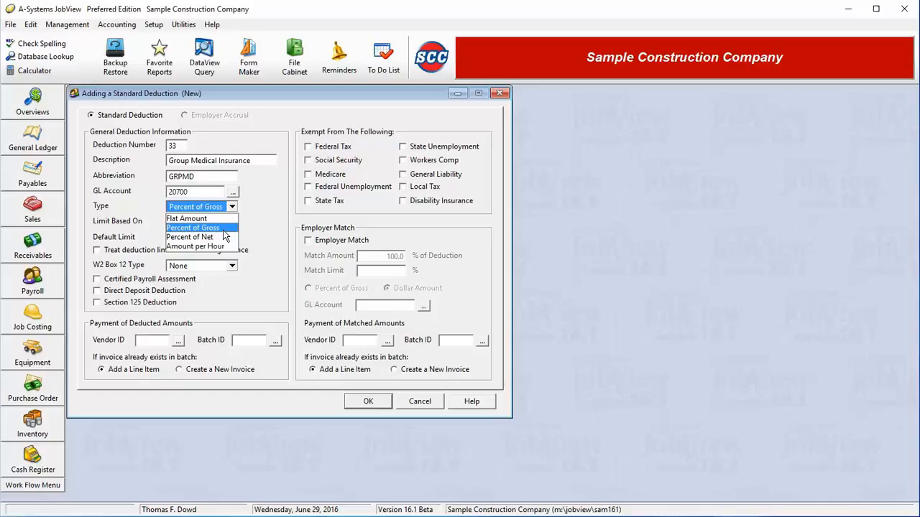
{"action": "key", "text": "Down"}
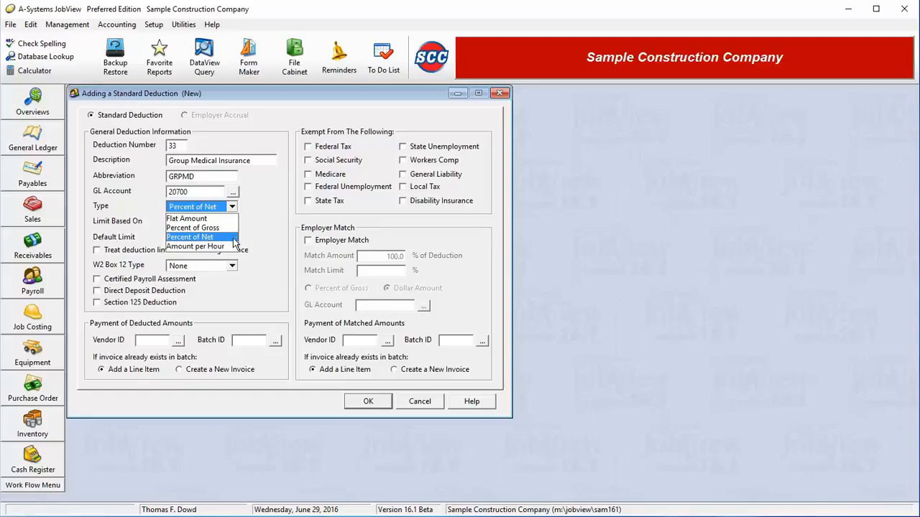
{"action": "key", "text": "Down"}
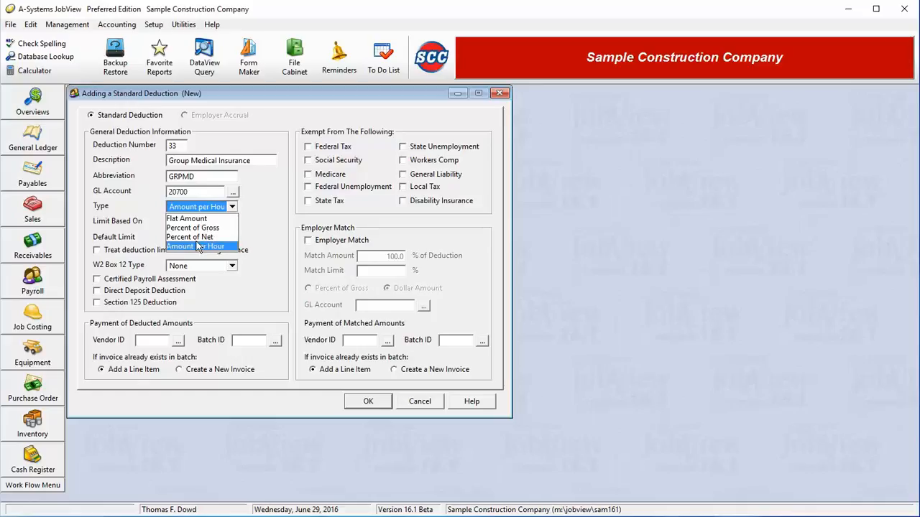
{"action": "left_click", "coordinate": [193, 220]}
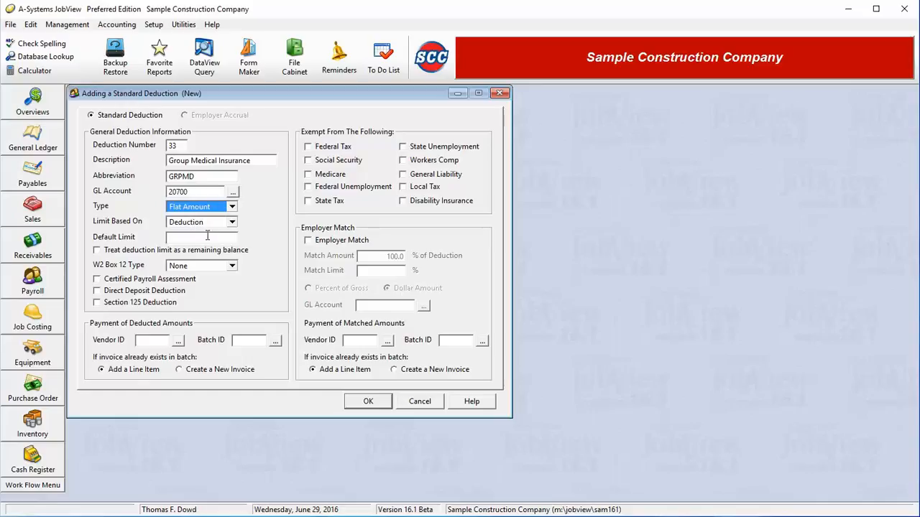
Step: Base the deduction's limit on Gross Wage and set the default limit to 20000
{"action": "left_click", "coordinate": [208, 239]}
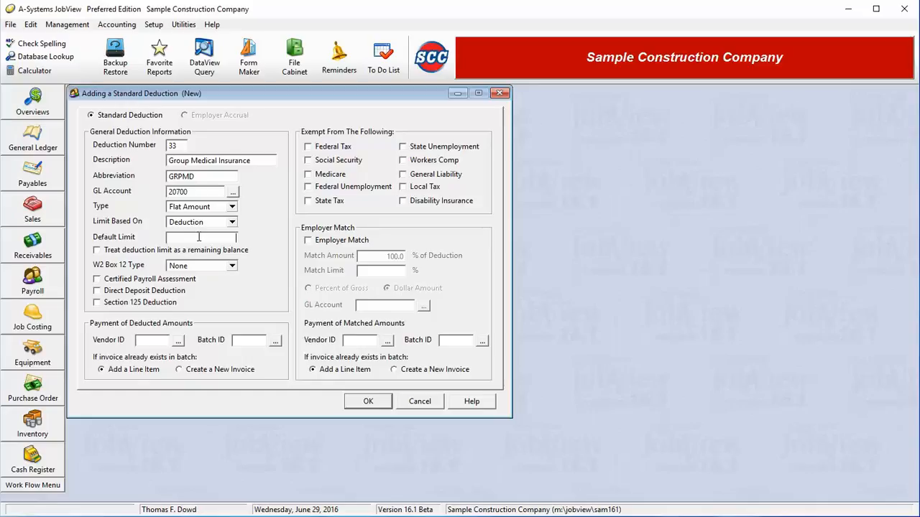
{"action": "left_click", "coordinate": [232, 222]}
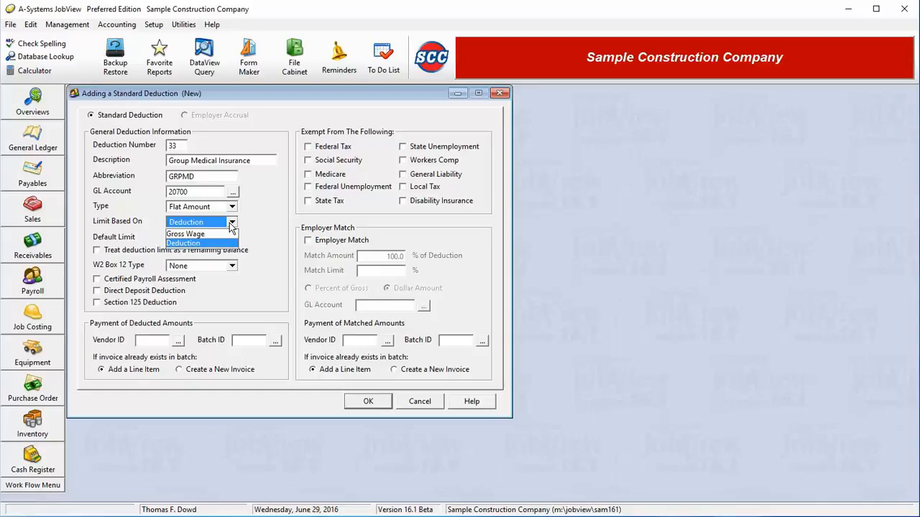
{"action": "left_click", "coordinate": [230, 234]}
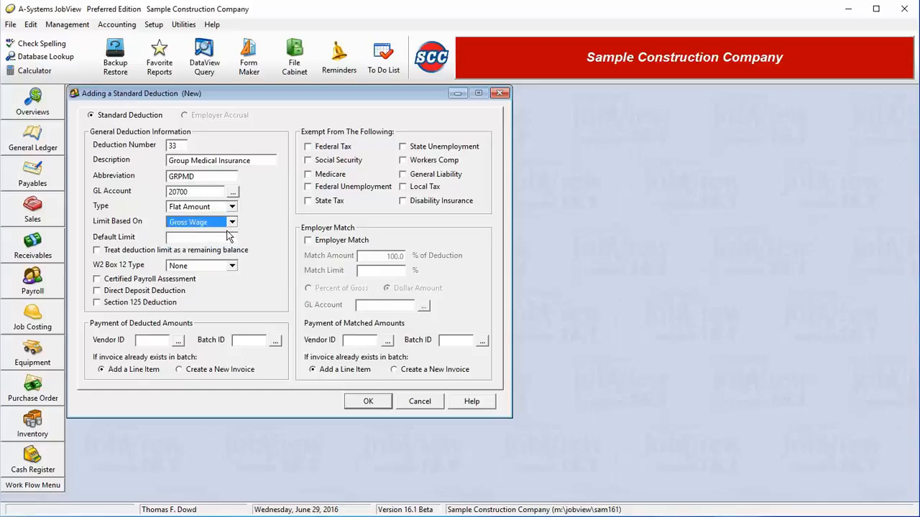
{"action": "left_click", "coordinate": [235, 237]}
{"action": "type", "text": "20000"}
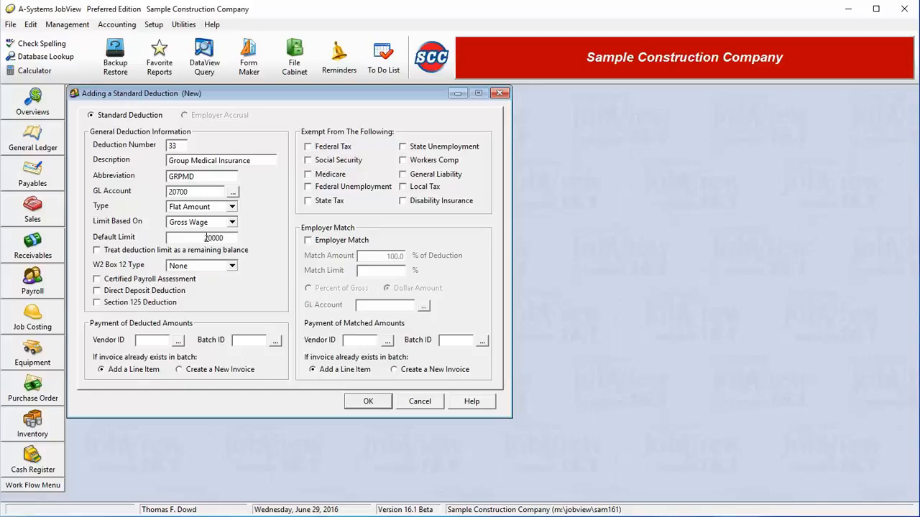
Step: Base the limit on Deduction and set the default limit to 800
{"action": "left_click_drag", "start_coordinate": [206, 238], "coordinate": [231, 243]}
{"action": "left_click", "coordinate": [231, 223]}
{"action": "left_click", "coordinate": [220, 244]}
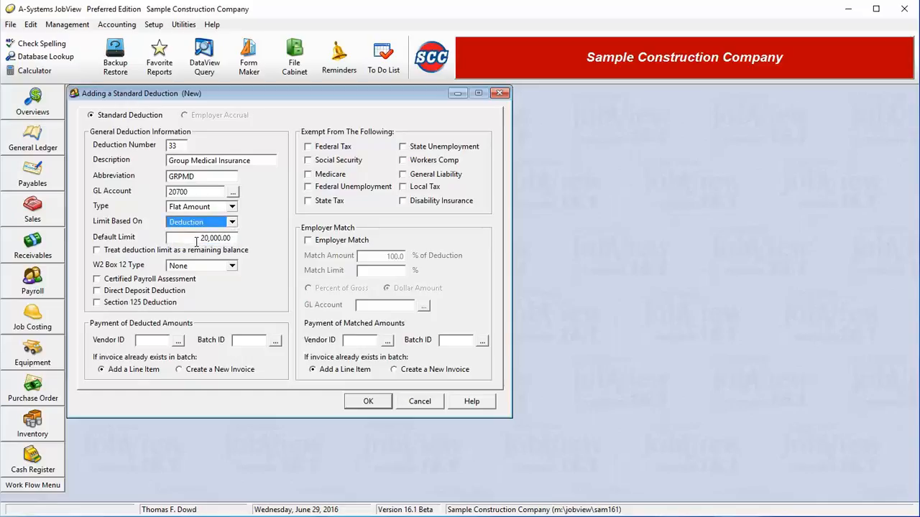
{"action": "left_click_drag", "start_coordinate": [199, 240], "coordinate": [260, 244]}
{"action": "type", "text": "800"}
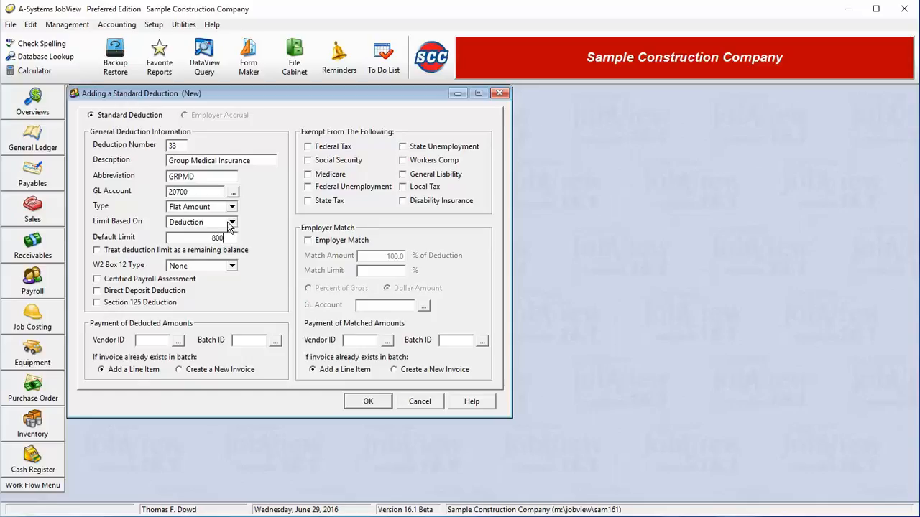
Step: Treat the deduction limit as a remaining balance and set the default limit to 200
{"action": "mouse_move", "coordinate": [229, 225]}
{"action": "left_click", "coordinate": [142, 253]}
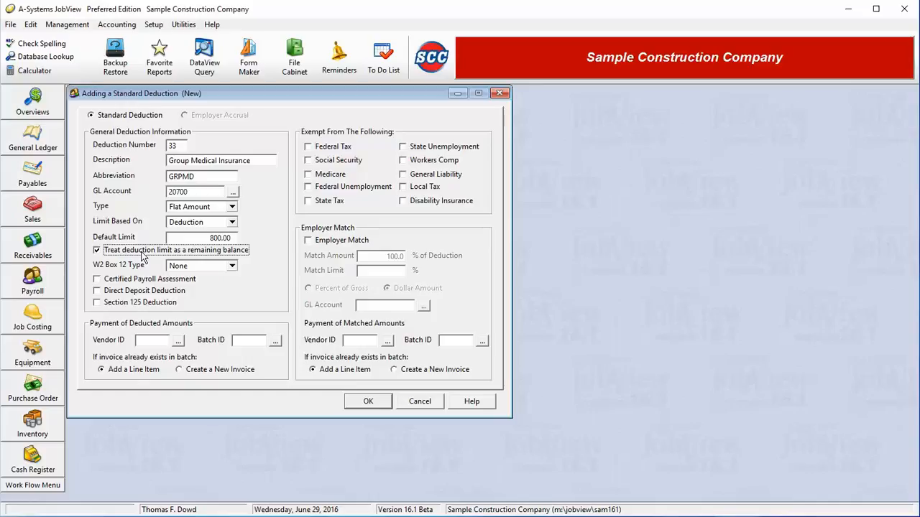
{"action": "mouse_move", "coordinate": [202, 259]}
{"action": "left_click", "coordinate": [206, 238]}
{"action": "type", "text": "200"}
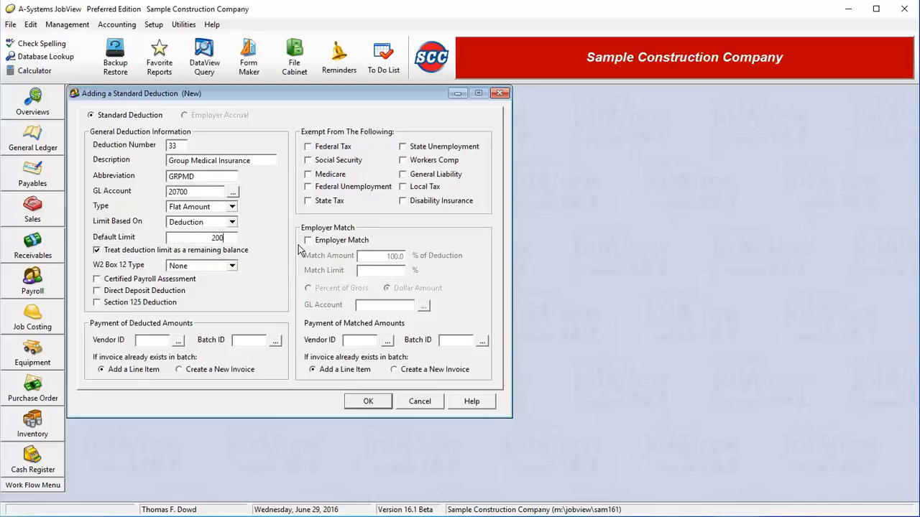
Step: Lower the remaining-balance default limit successively to 180, 160 and 140
{"action": "mouse_move", "coordinate": [202, 255]}
{"action": "double_click", "coordinate": [214, 239]}
{"action": "type", "text": "180"}
{"action": "left_click_drag", "start_coordinate": [210, 238], "coordinate": [250, 240]}
{"action": "type", "text": "160"}
{"action": "left_click_drag", "start_coordinate": [210, 239], "coordinate": [250, 240]}
{"action": "type", "text": "140"}
Step: Turn off treating the deduction limit as a remaining balance and clear the default limit
{"action": "left_click", "coordinate": [196, 254]}
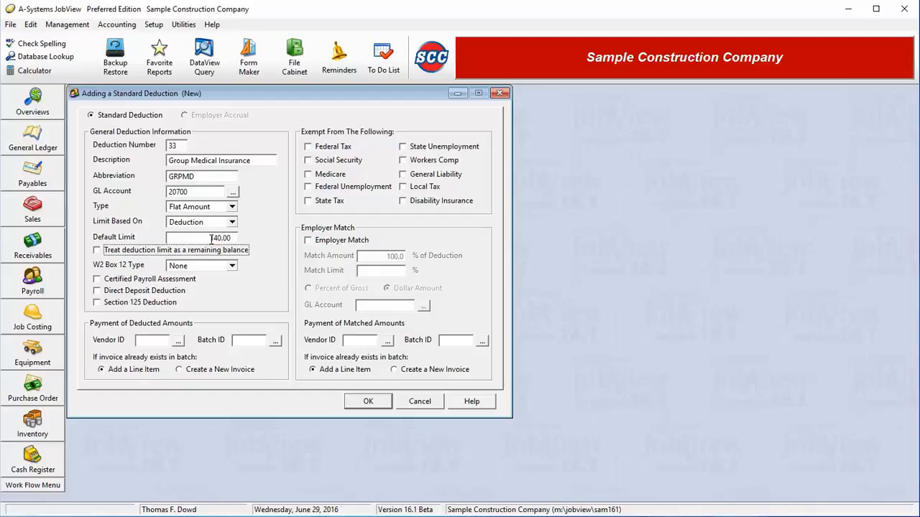
{"action": "left_click", "coordinate": [222, 241]}
{"action": "double_click", "coordinate": [223, 241]}
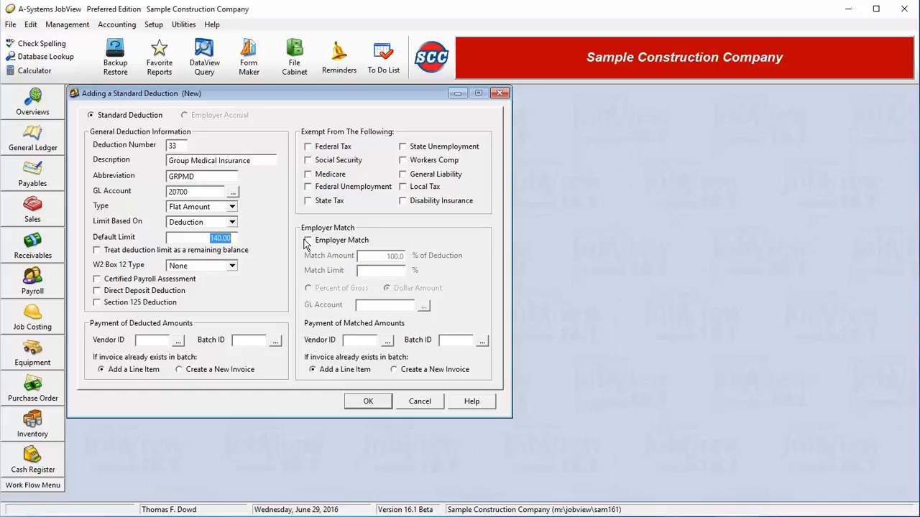
{"action": "key", "text": "Delete"}
Step: Review the W2 Box 12 Type choices and the Certified Payroll Assessment, Direct Deposit and Section 125 options
{"action": "left_click", "coordinate": [199, 269]}
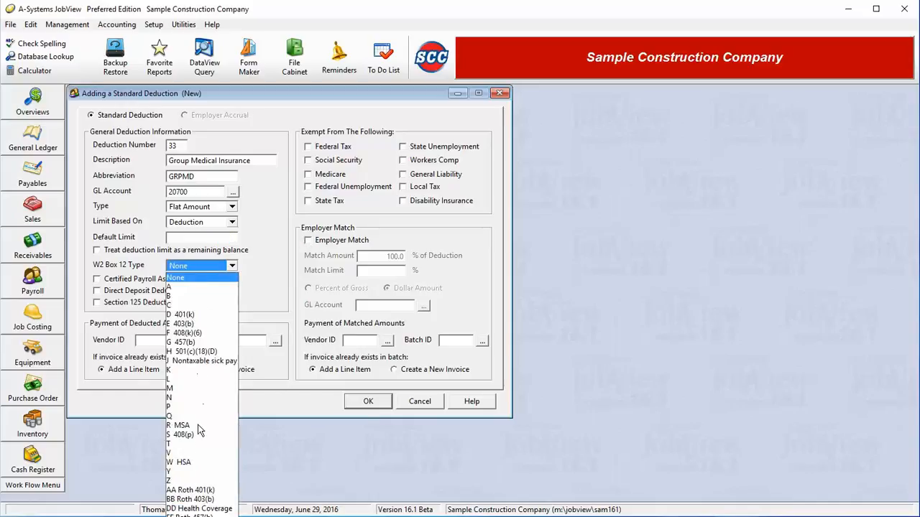
{"action": "left_click", "coordinate": [206, 266]}
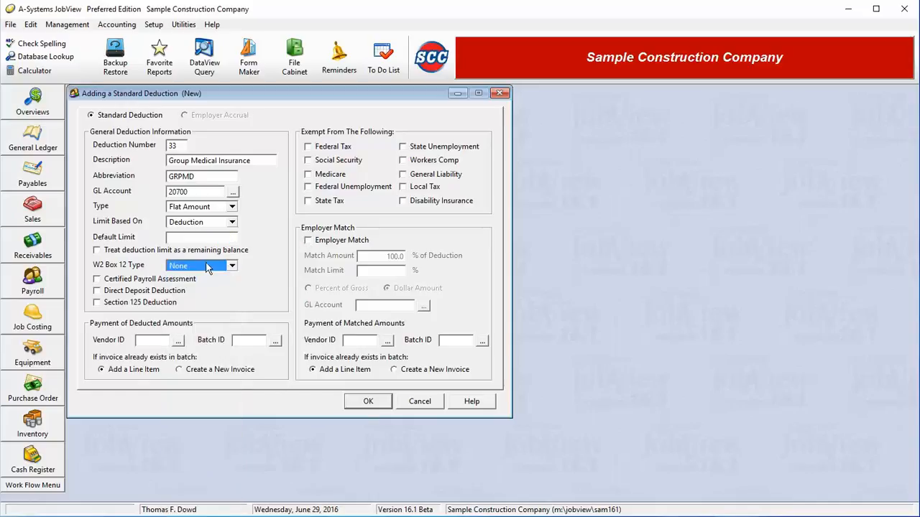
{"action": "key", "text": "Tab"}
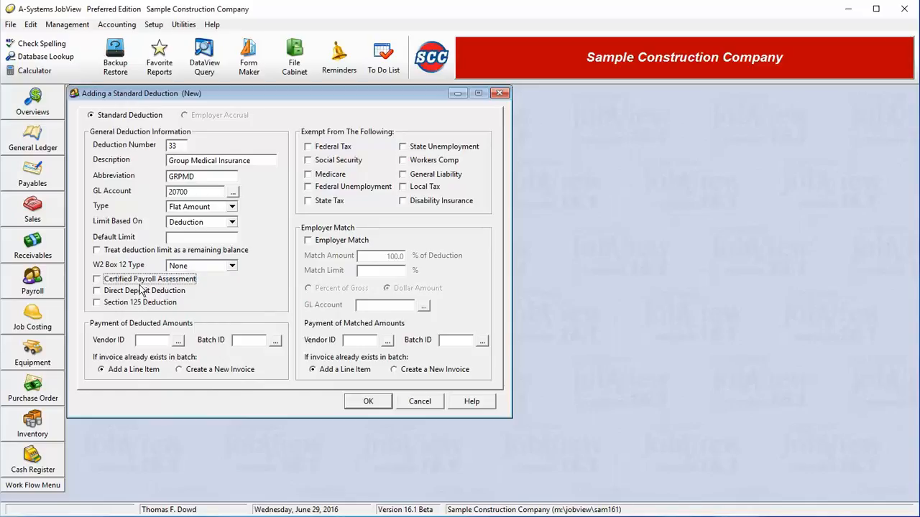
{"action": "key", "text": "Tab"}
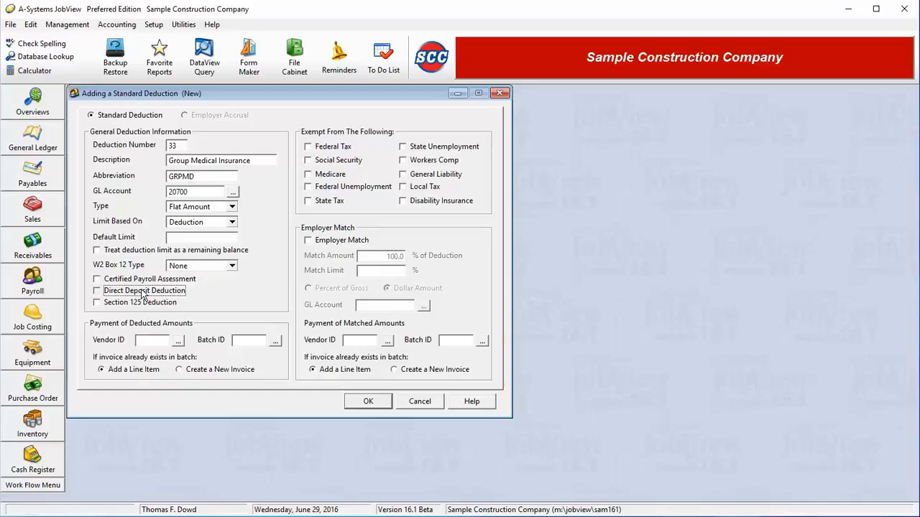
{"action": "key", "text": "Tab"}
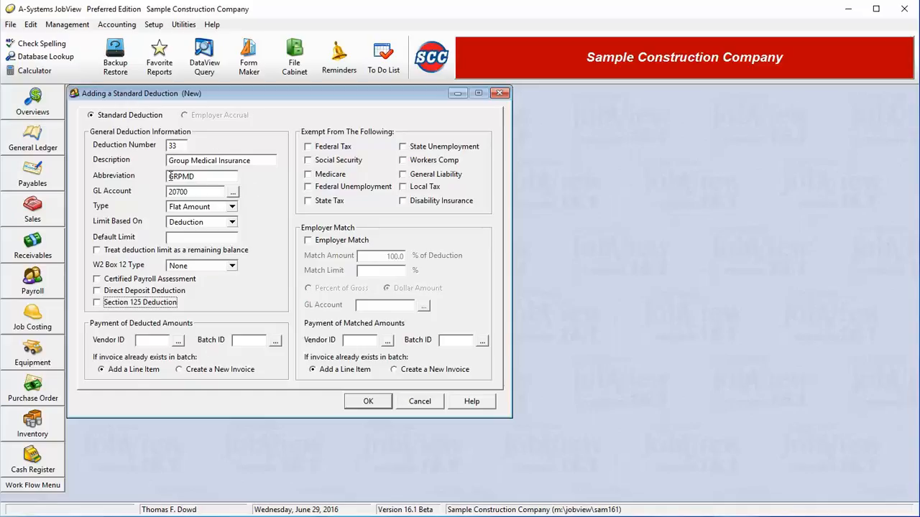
Step: Look at the vendor and batch lookups for payment of deducted amounts without selecting any entry
{"action": "left_click", "coordinate": [179, 342]}
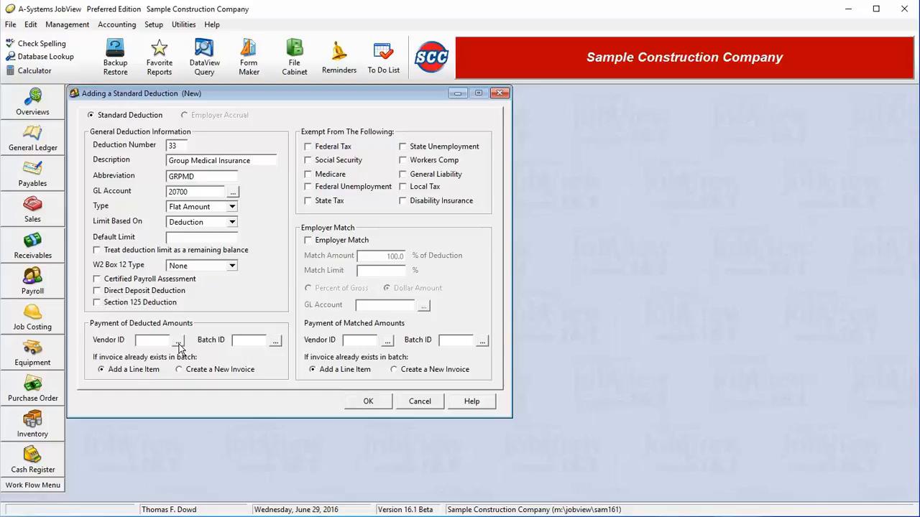
{"action": "left_click", "coordinate": [474, 479]}
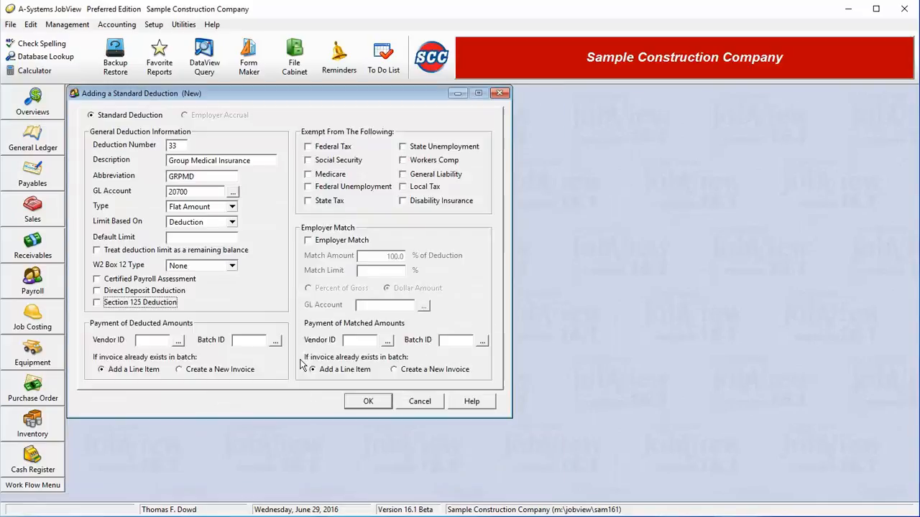
{"action": "left_click", "coordinate": [276, 342]}
{"action": "left_click", "coordinate": [300, 285]}
Step: Mark the deduction exempt from Federal Tax and State Tax, then remove both exemptions
{"action": "left_click", "coordinate": [348, 148]}
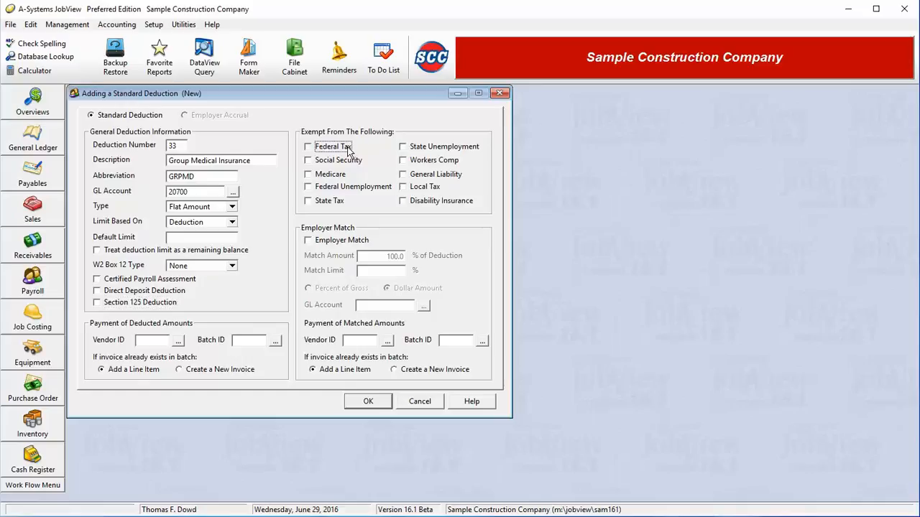
{"action": "left_click", "coordinate": [340, 202]}
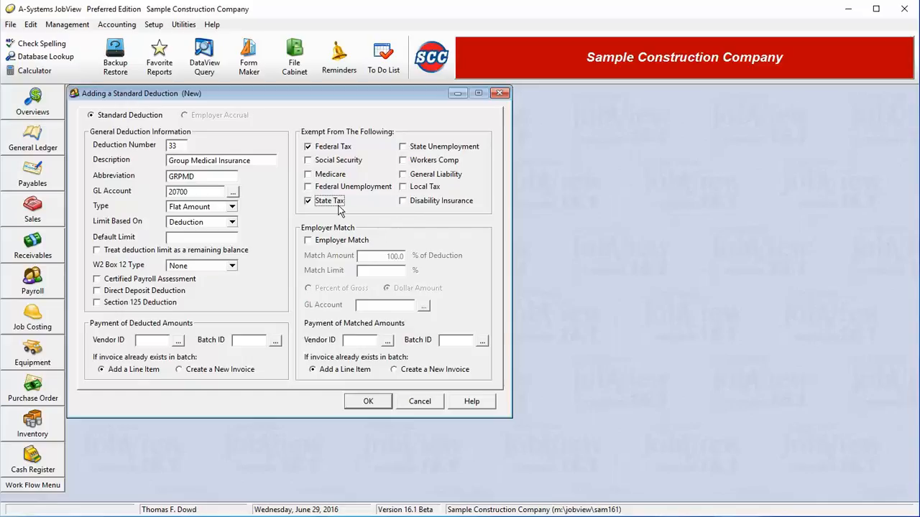
{"action": "left_click", "coordinate": [322, 148]}
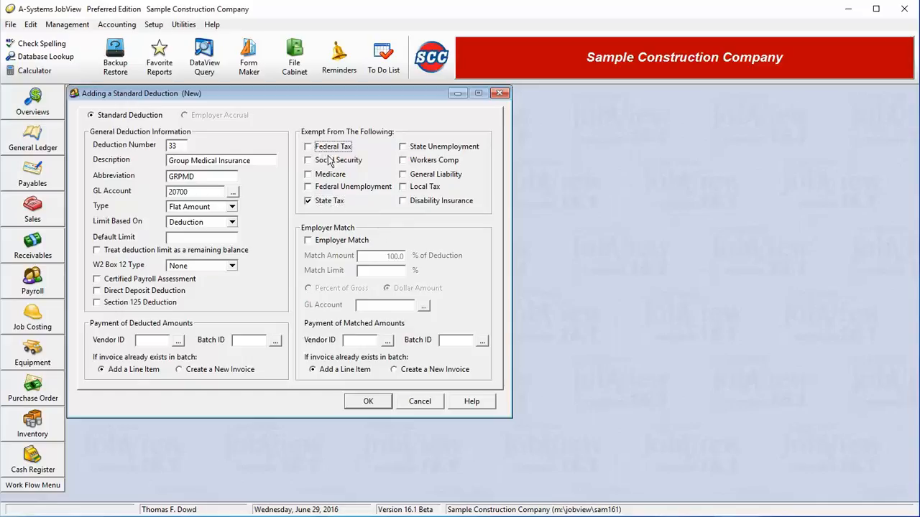
{"action": "left_click", "coordinate": [328, 201]}
Step: Enable Employer Match and switch the match limit to Percent of Gross and back to Dollar Amount
{"action": "left_click", "coordinate": [330, 245]}
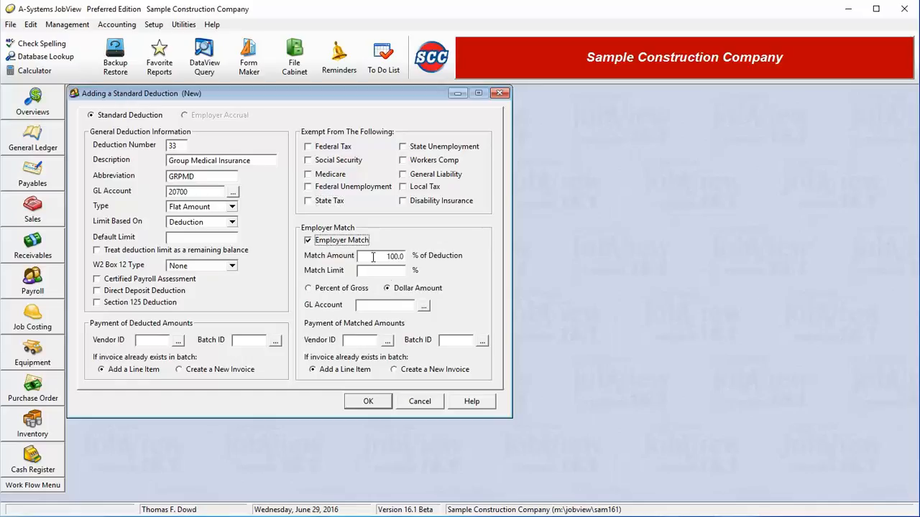
{"action": "left_click_drag", "start_coordinate": [373, 257], "coordinate": [401, 257]}
{"action": "left_click", "coordinate": [396, 273]}
{"action": "left_click", "coordinate": [359, 291]}
{"action": "left_click", "coordinate": [415, 293]}
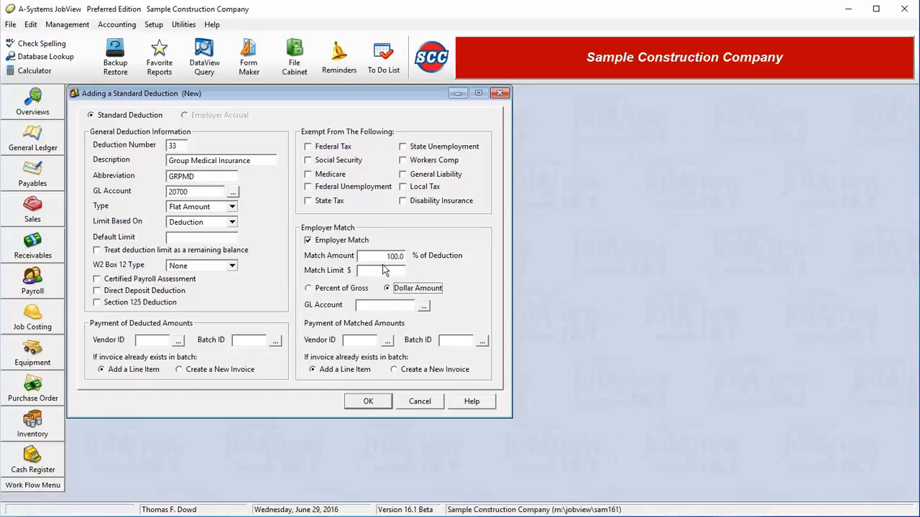
Step: Try a percent-of-gross match limit of 50, then set a dollar-amount match limit of 200
{"action": "left_click", "coordinate": [355, 291]}
{"action": "type", "text": "50"}
{"action": "left_click", "coordinate": [411, 289]}
{"action": "double_click", "coordinate": [376, 276]}
{"action": "type", "text": "200"}
{"action": "double_click", "coordinate": [397, 272]}
Step: Set the employer match's GL account to 20700 and go through its vendor and batch fields
{"action": "left_click", "coordinate": [401, 306]}
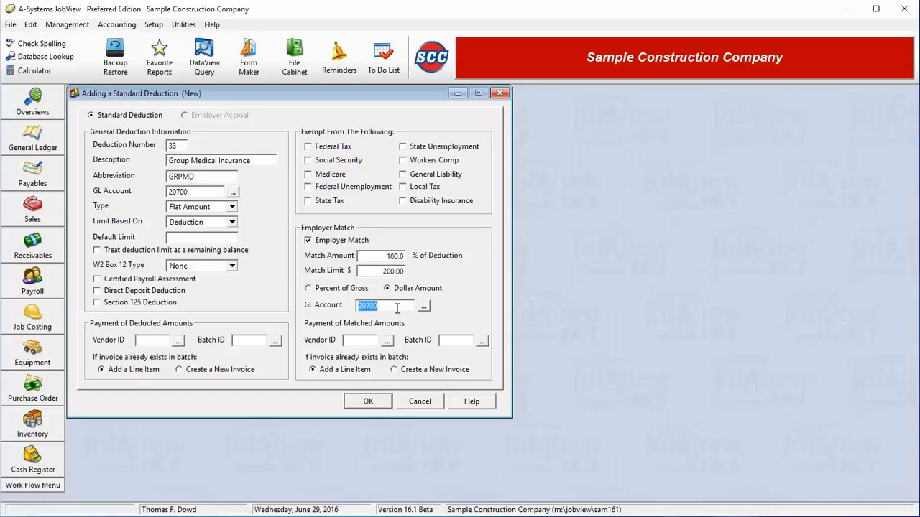
{"action": "left_click", "coordinate": [374, 342]}
{"action": "left_click", "coordinate": [457, 340]}
Step: Try to save the new deduction, then cancel the entry and close the standard deductions list
{"action": "left_click", "coordinate": [378, 405]}
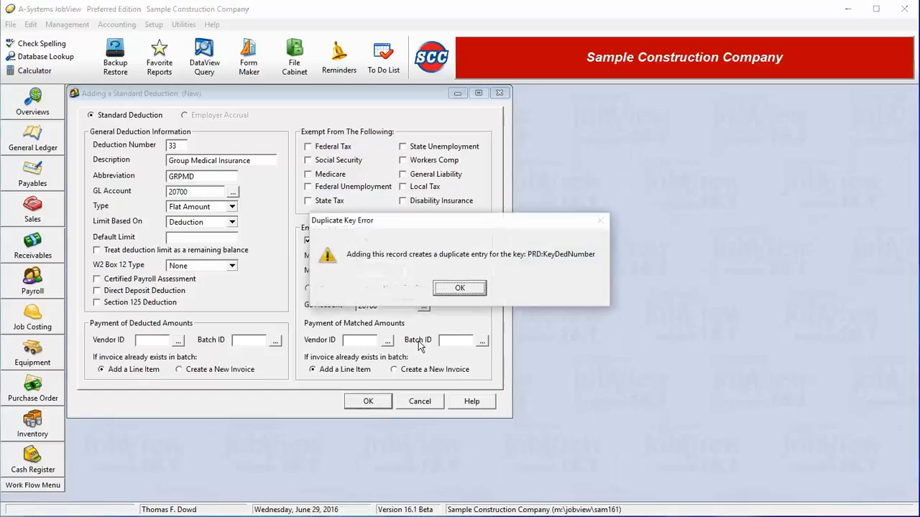
{"action": "left_click", "coordinate": [460, 288]}
{"action": "left_click", "coordinate": [416, 403]}
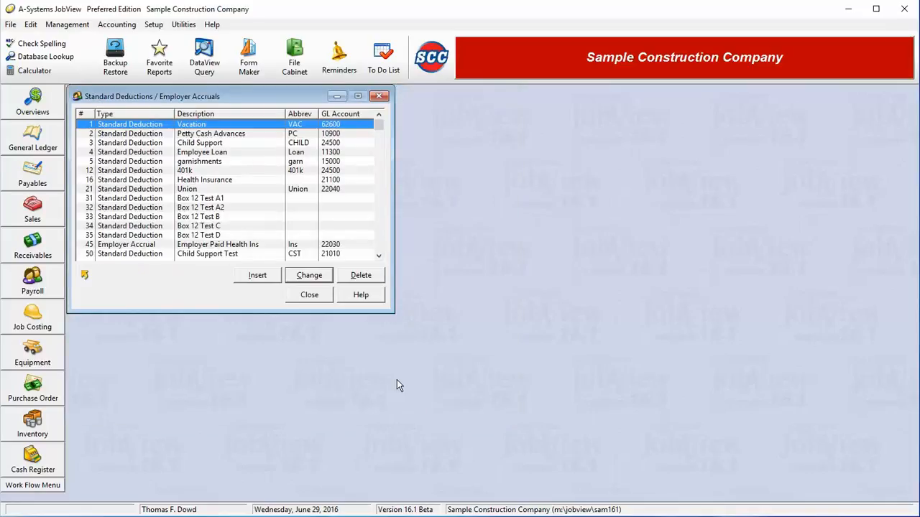
{"action": "left_click", "coordinate": [309, 295]}
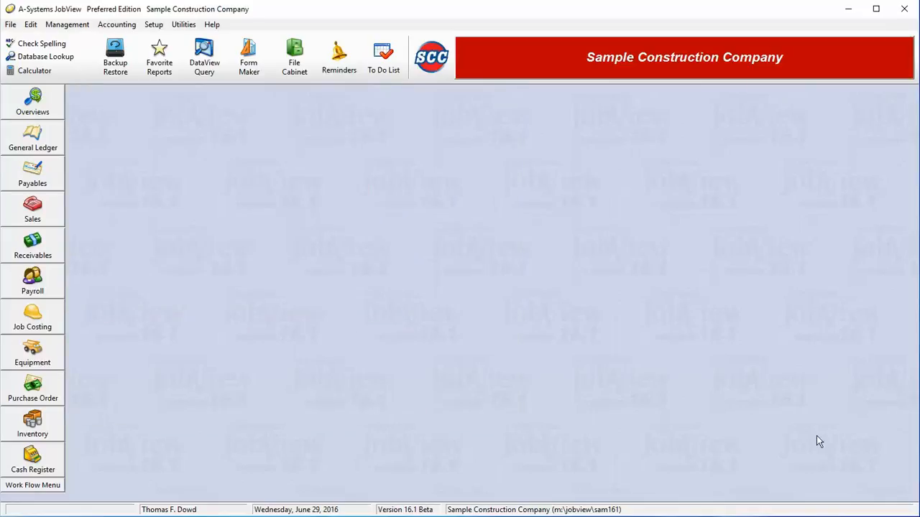